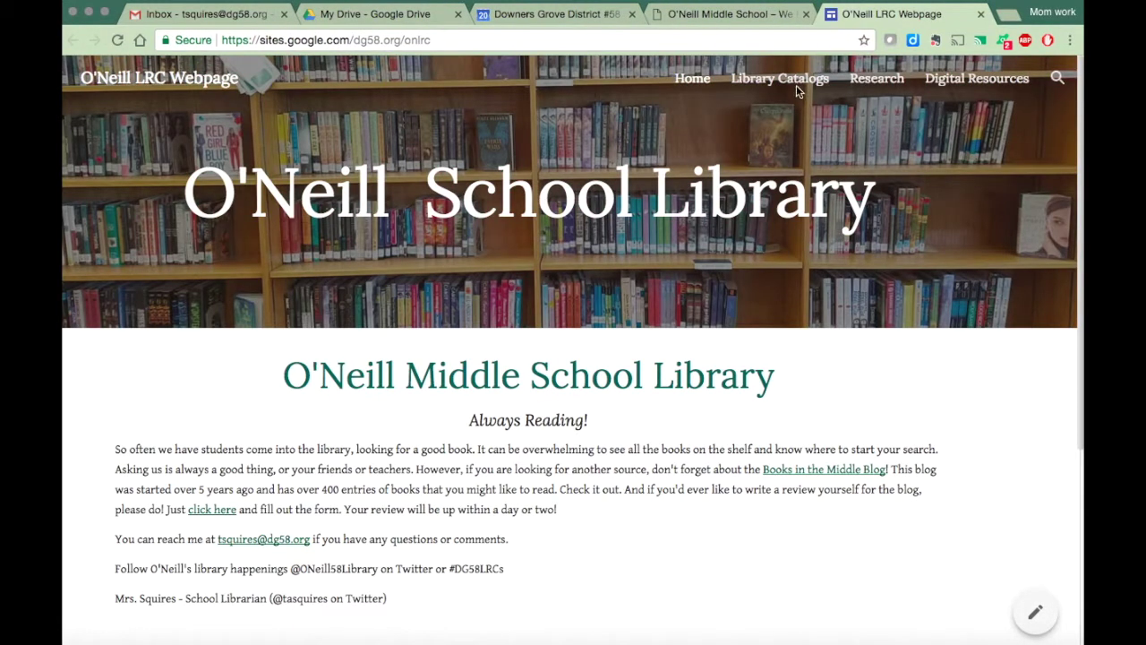
- Open the Downers Grove Public Library site from the school library's catalog links and go to its list of all research databases
left_click(786, 83)
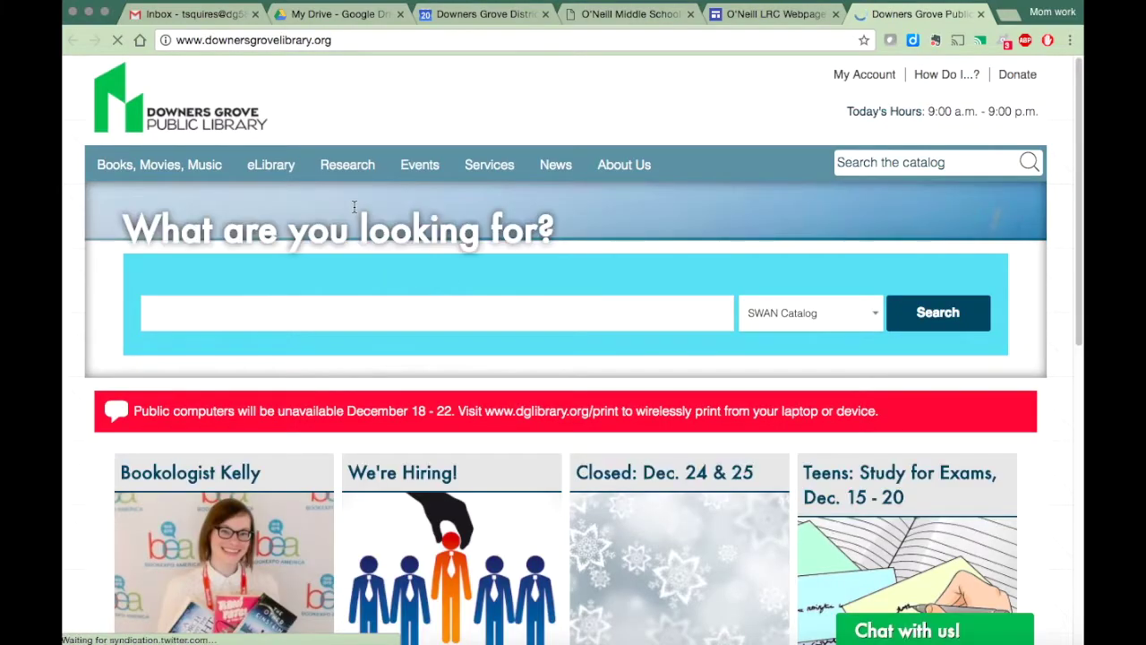
mouse_move(339, 167)
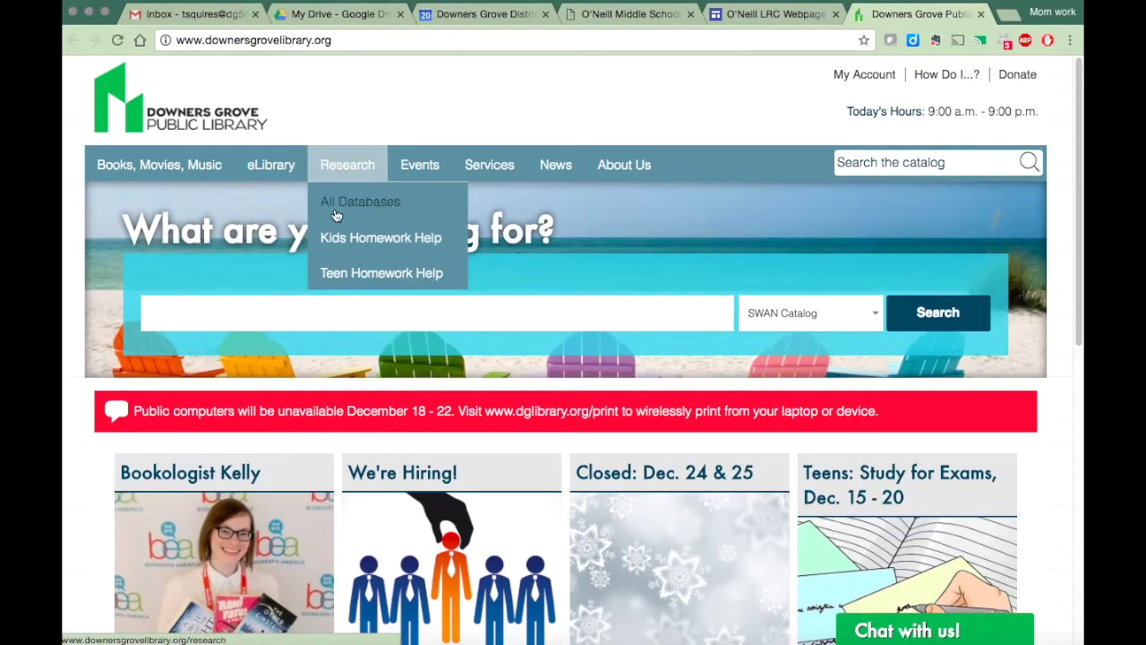
left_click(335, 205)
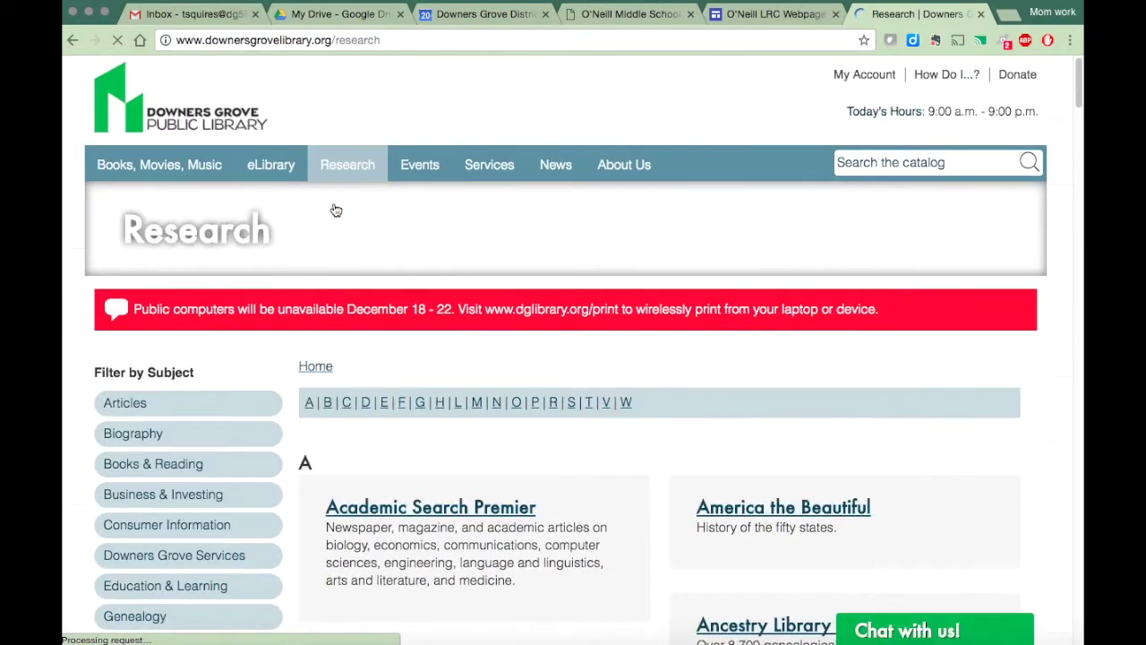
- Look over the research databases listed under the letters S and G
left_click(571, 405)
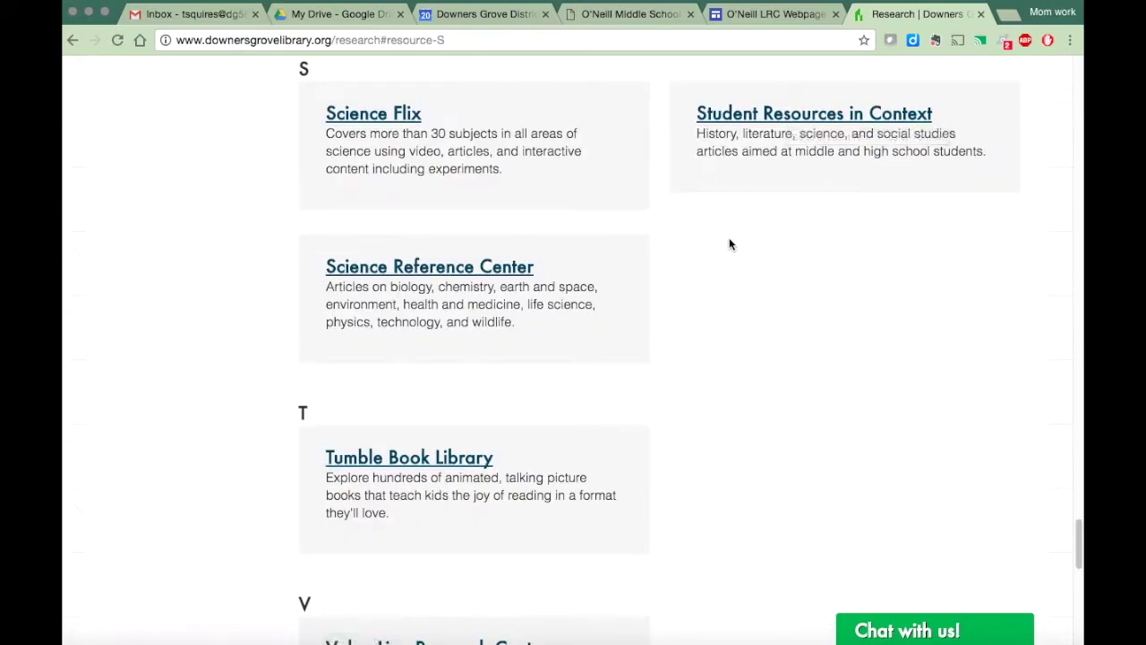
scroll(729, 241, "up", 20)
scroll(729, 244, "up", 10)
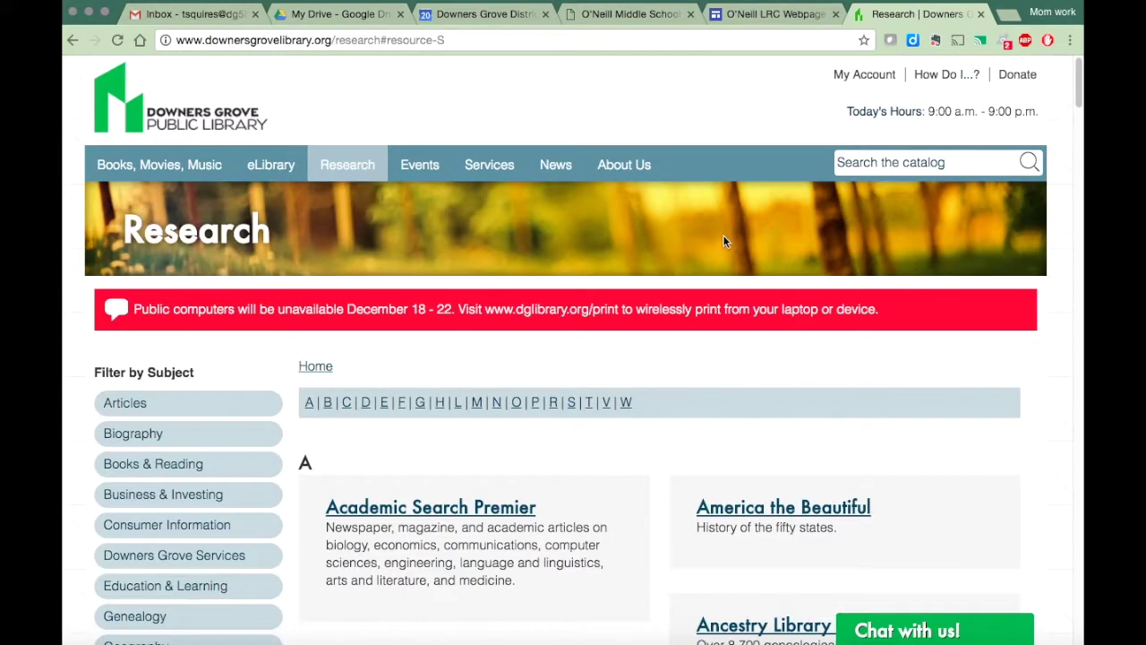
left_click(420, 402)
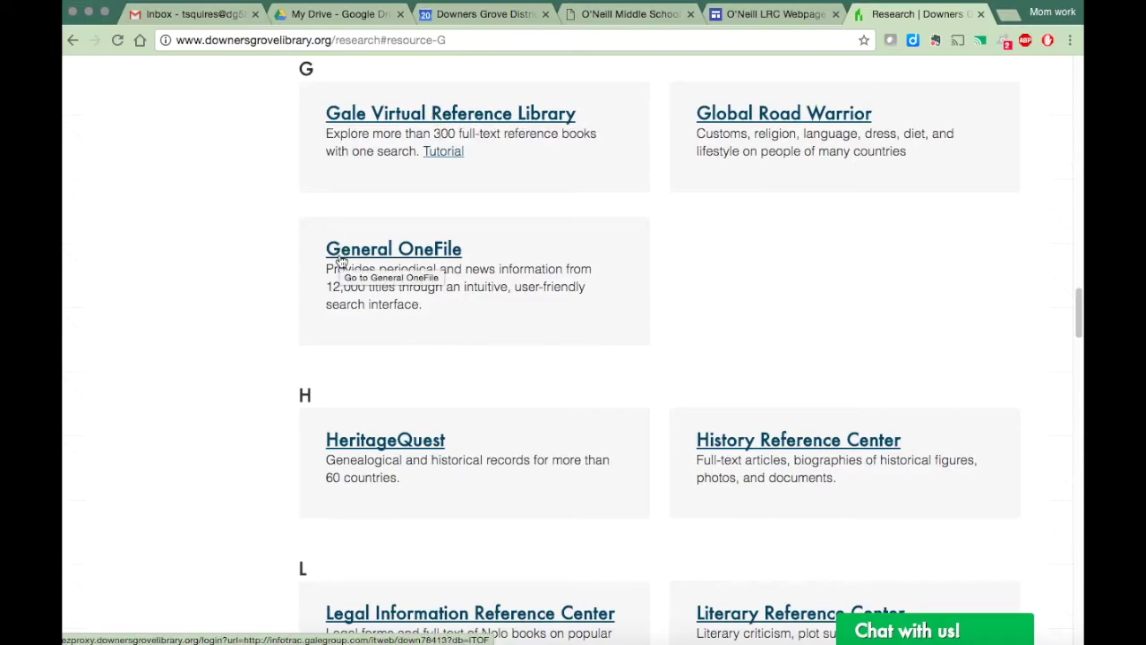
scroll(620, 238, "up", 15)
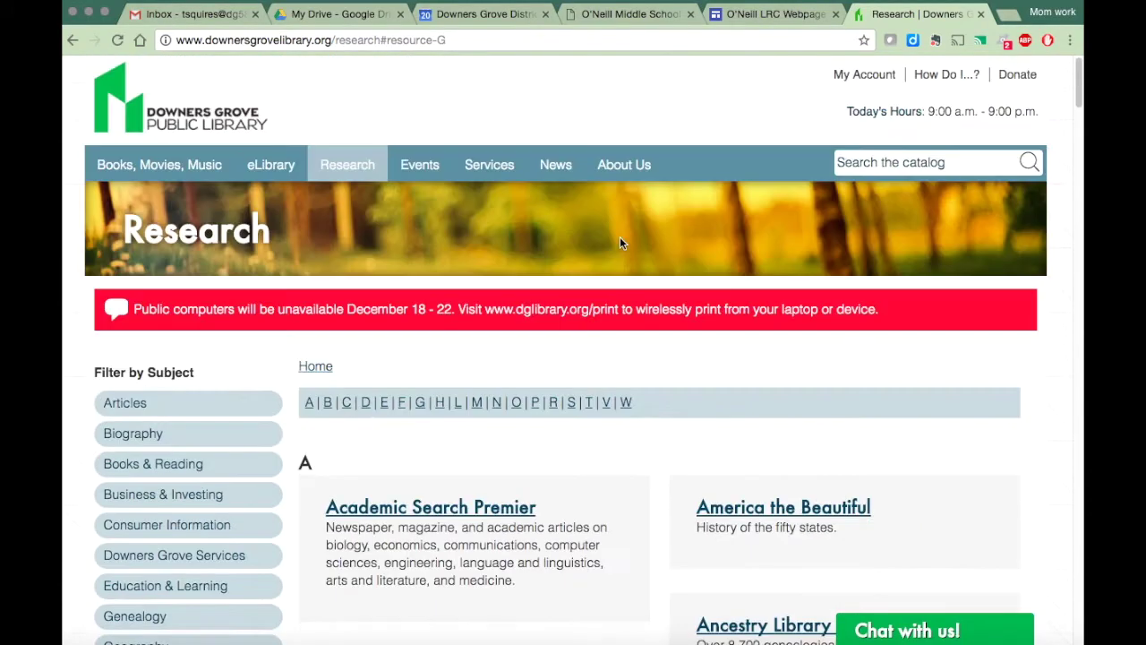
- Open the Student Resources in Context database from the S listings and log in with the library card number
left_click(572, 402)
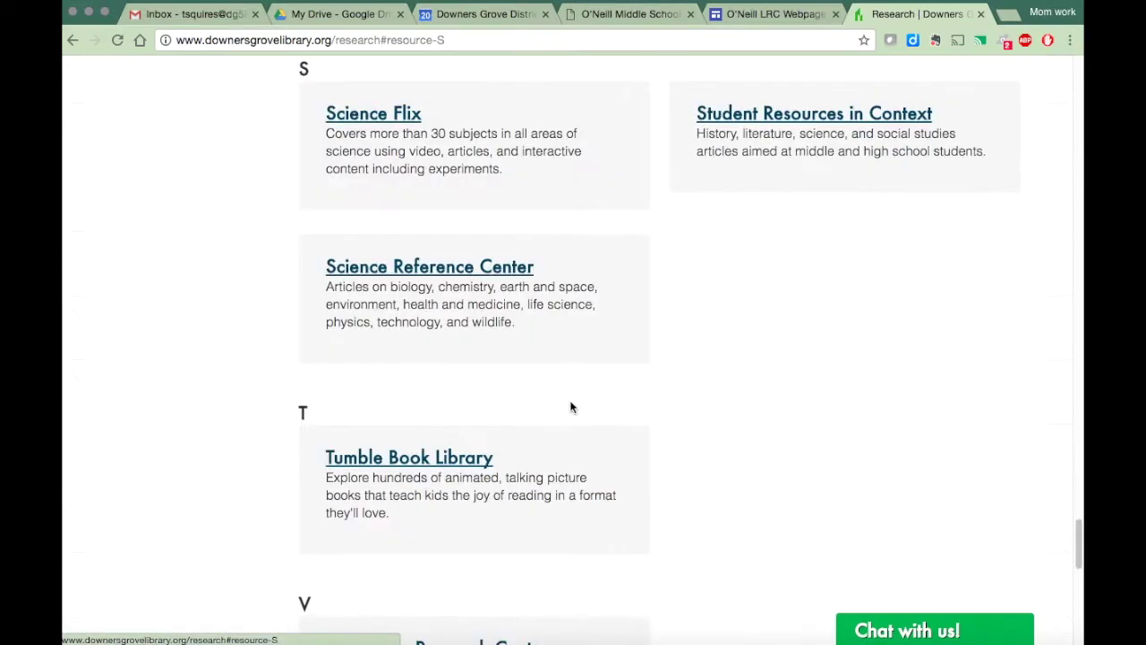
left_click(740, 114)
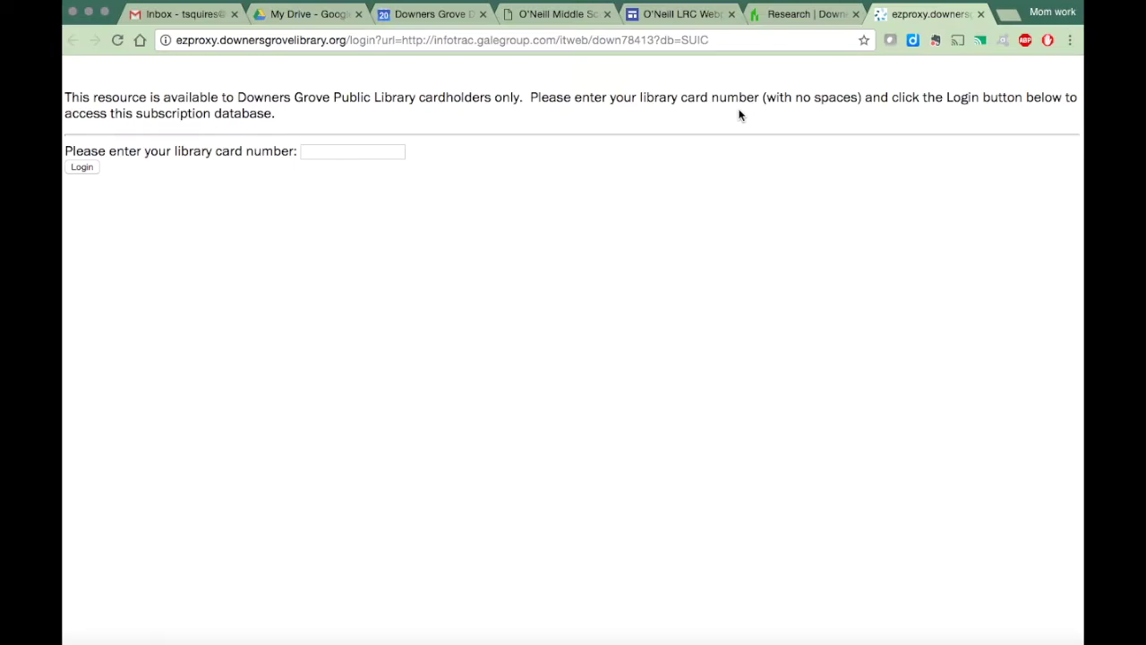
key("Return")
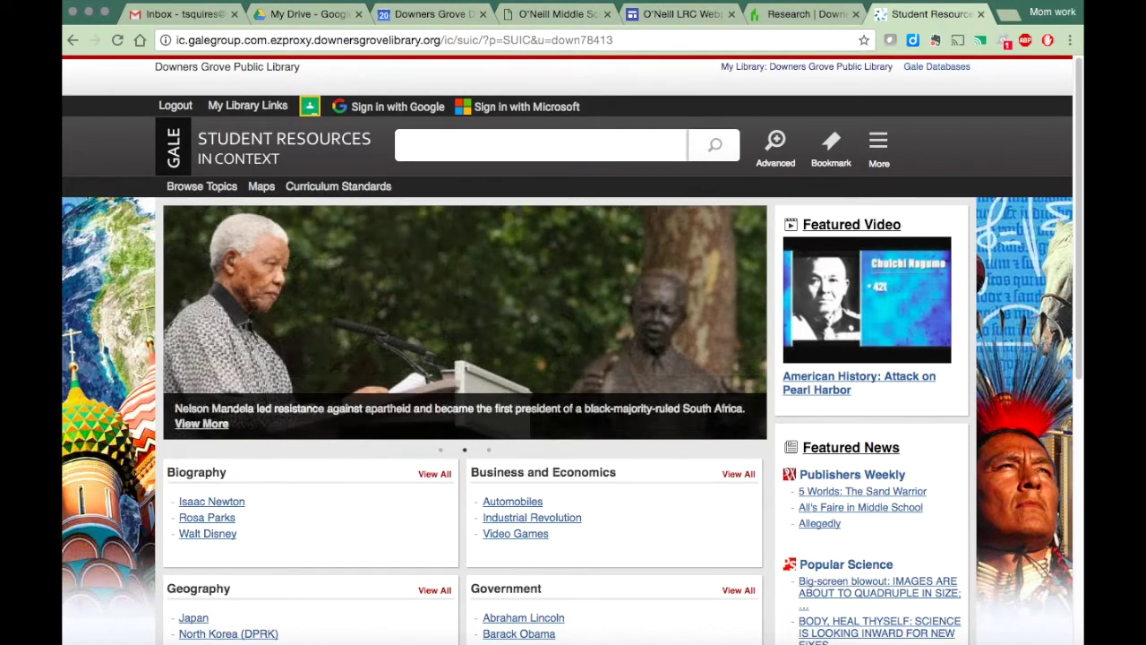
- Search Student Resources in Context for "solar flares"
left_click(422, 146)
type("solar flear")
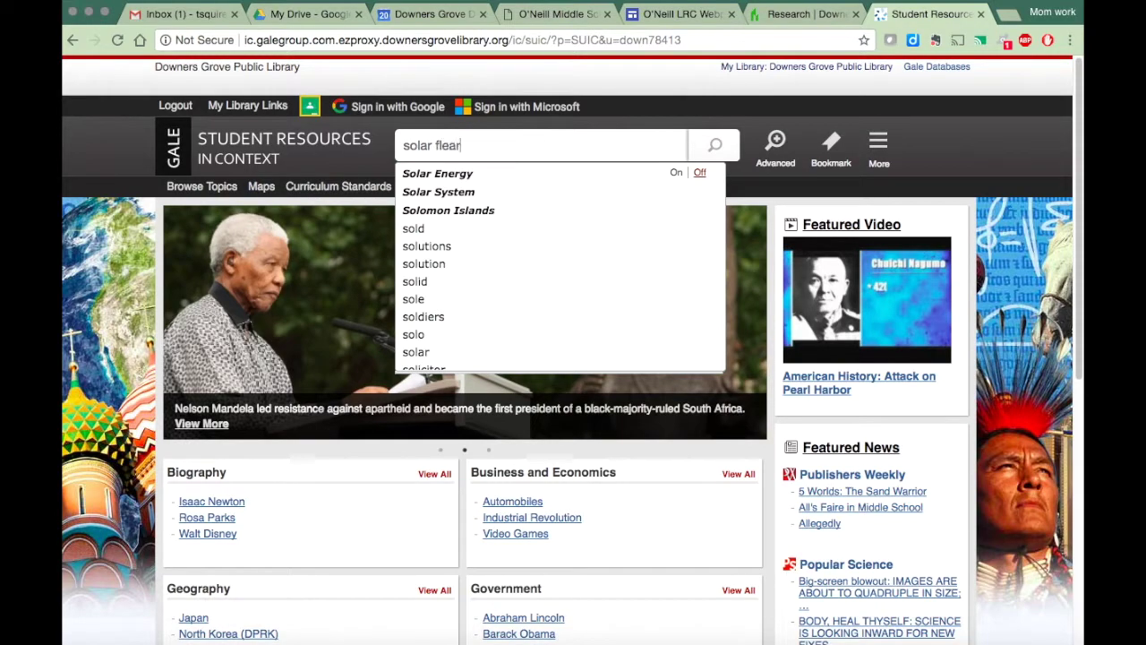
key("BackSpace")
key("BackSpace")
type("ares")
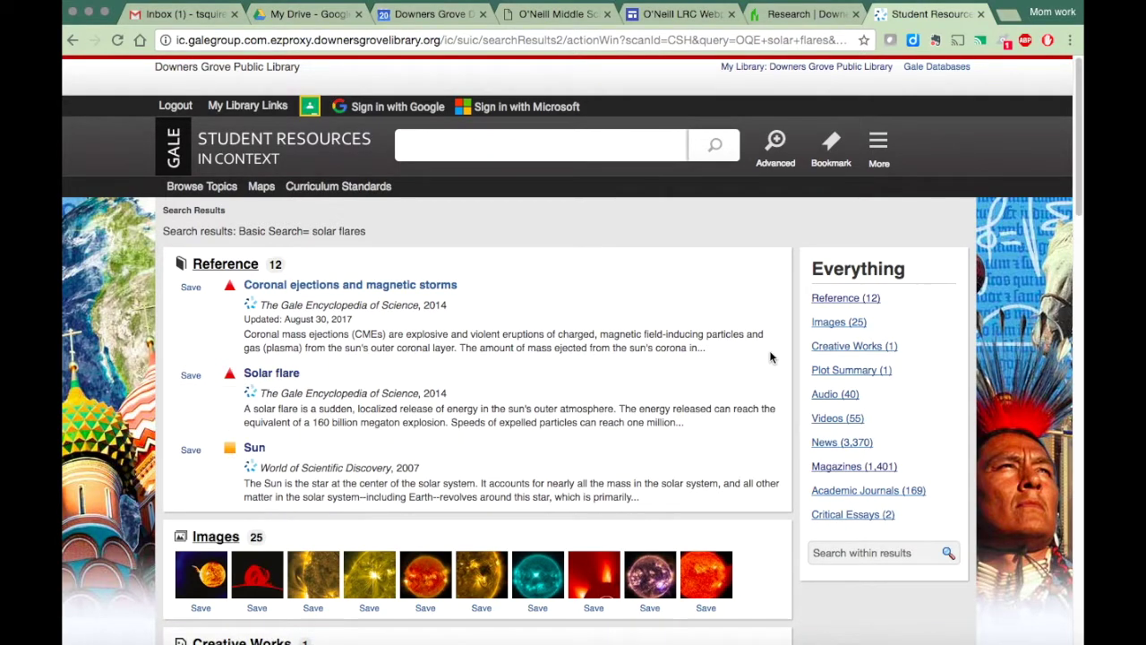
- Open the "Solar flare" reference article from The Gale Encyclopedia of Science and skim through its text
scroll(773, 356, "down", 5)
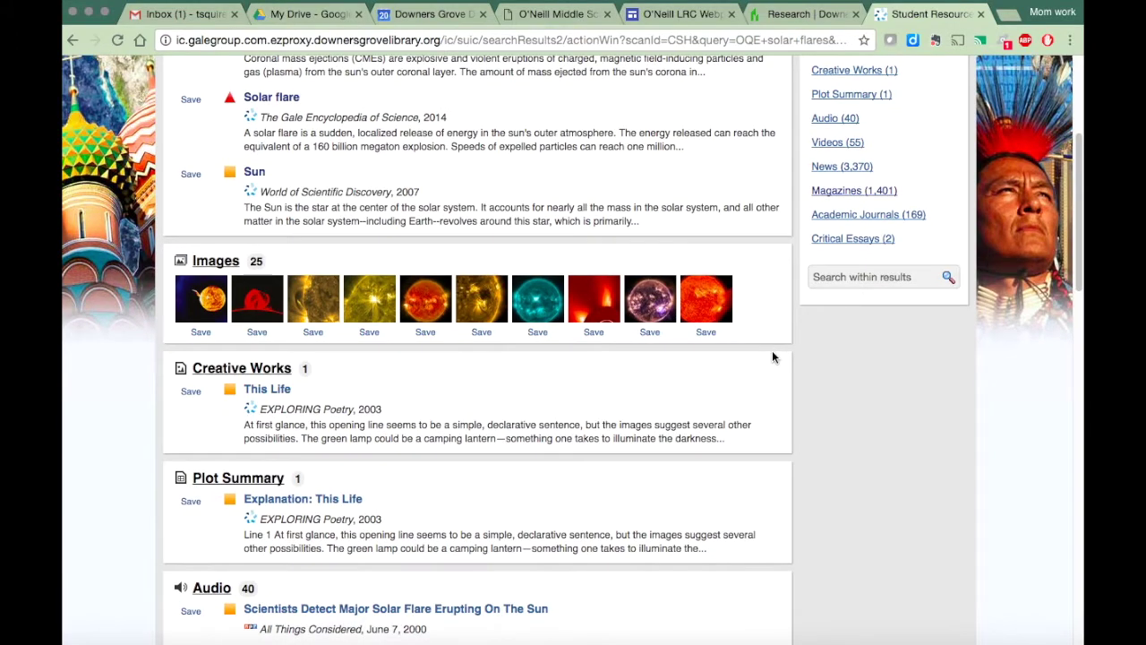
scroll(773, 356, "up", 1)
scroll(773, 357, "up", 3)
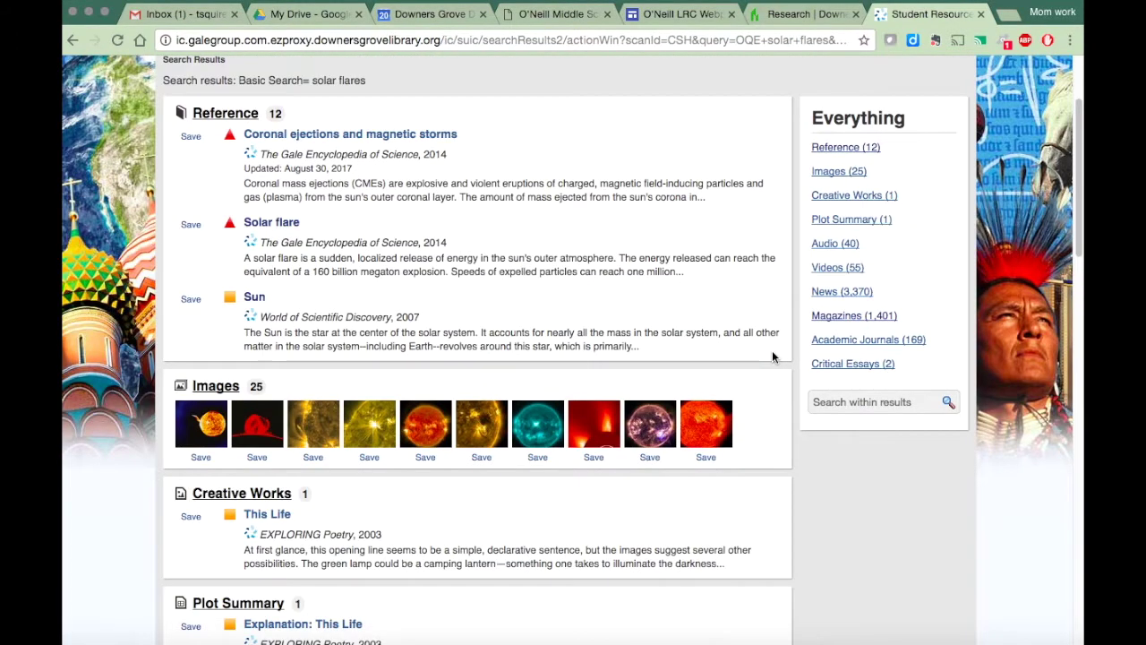
scroll(773, 356, "up", 1)
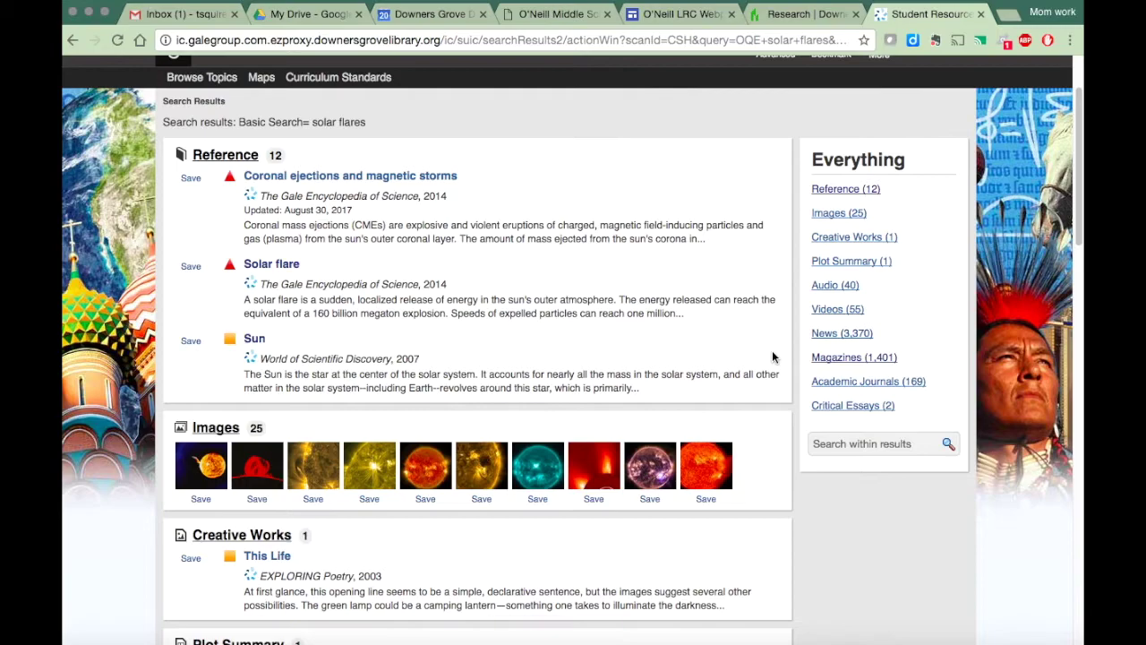
left_click(280, 267)
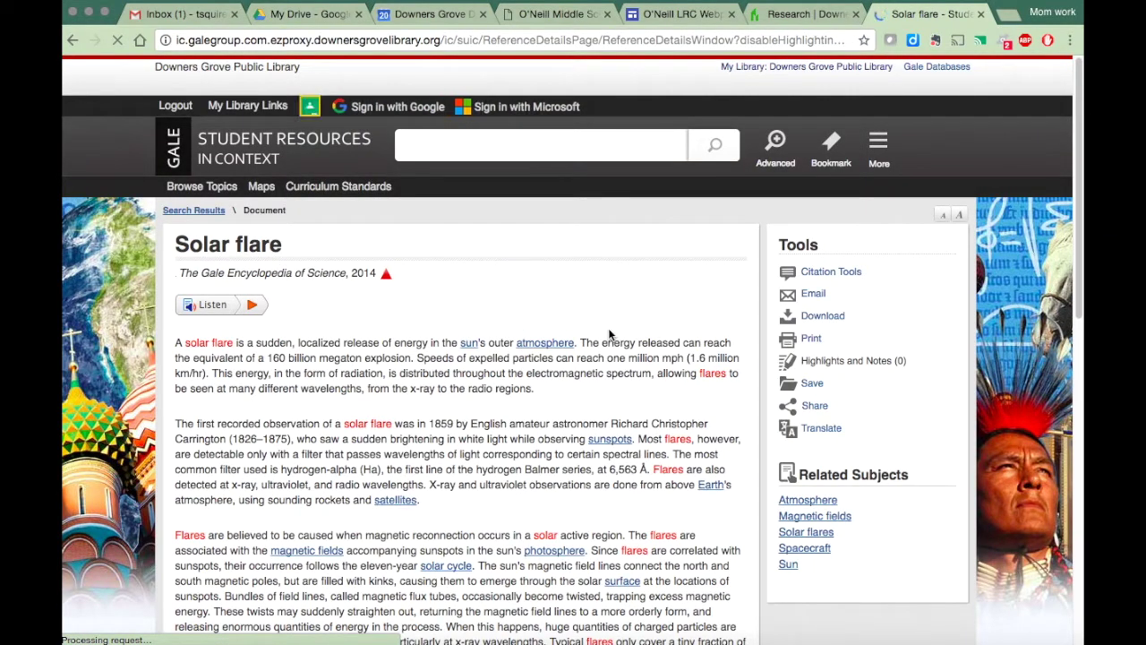
scroll(608, 331, "down", 2)
scroll(608, 337, "down", 10)
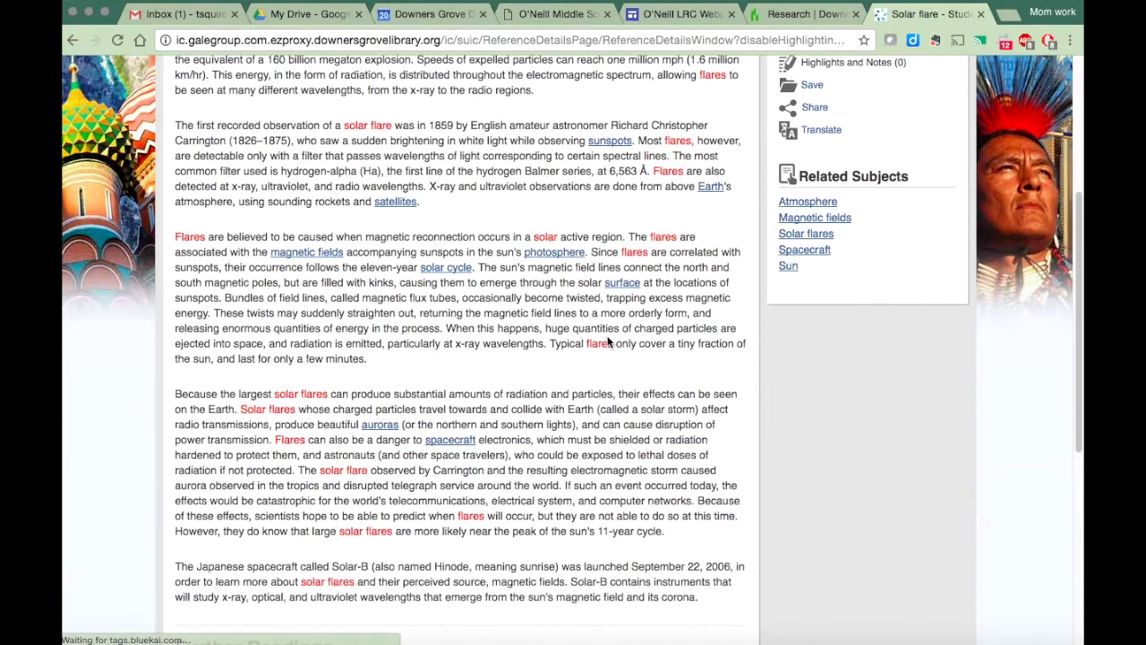
scroll(609, 343, "up", 15)
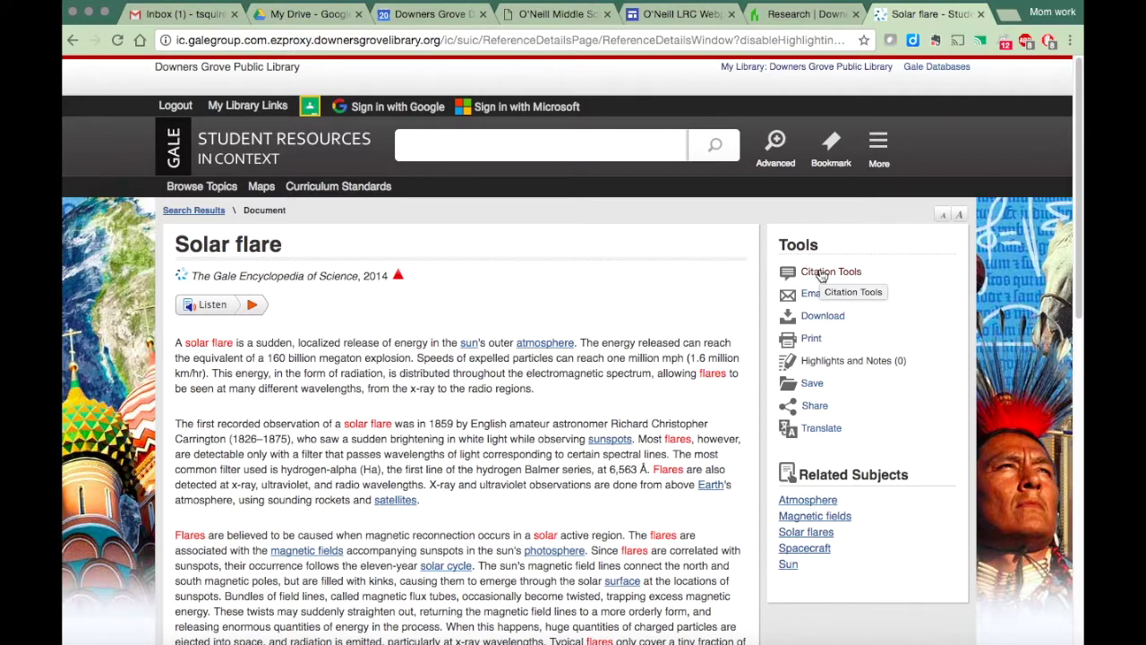
- Generate the Solar flare article's citation in APA 6th Edition format, highlight the full citation text, and close the citation tools
left_click(821, 273)
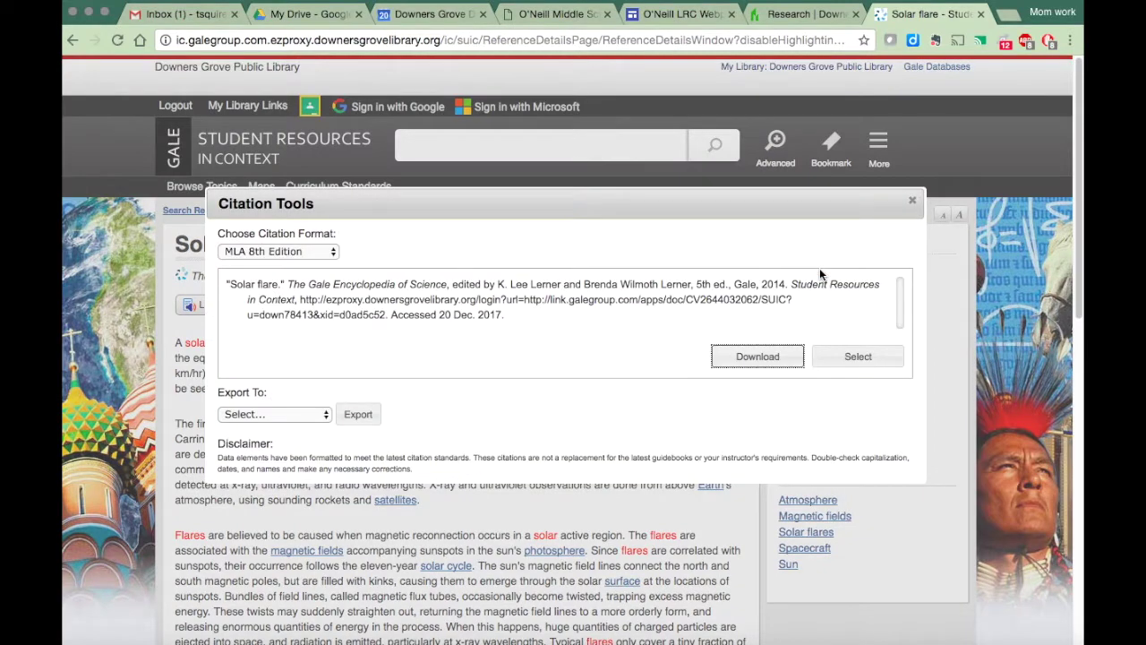
left_click(338, 253)
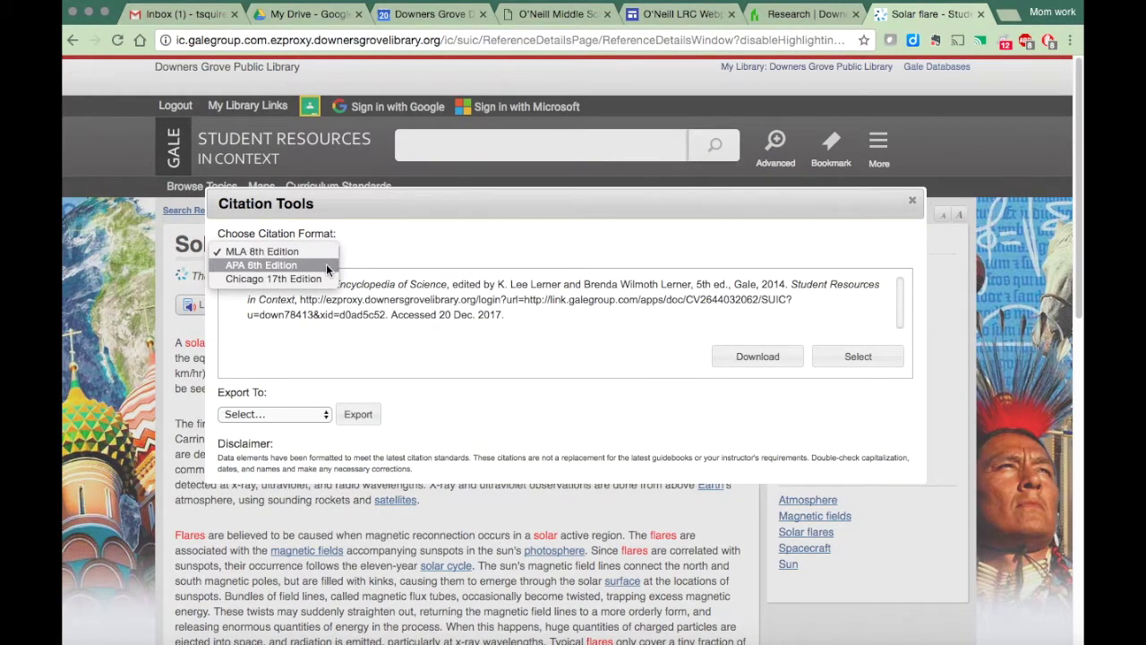
left_click(326, 265)
left_click_drag(226, 288, 404, 317)
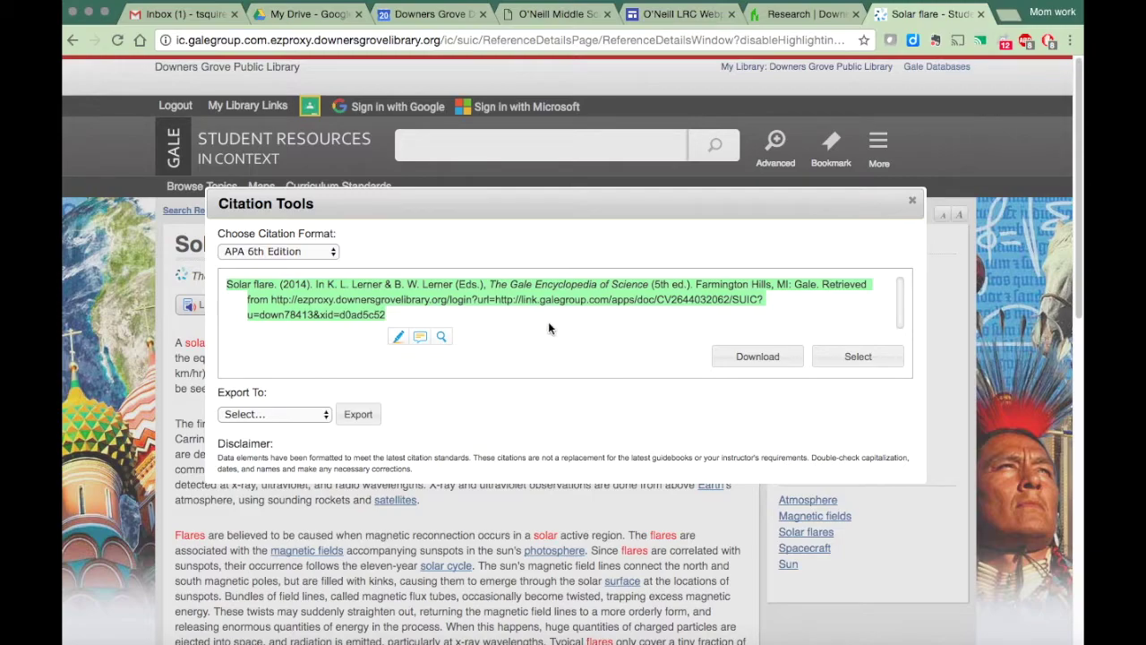
left_click(912, 200)
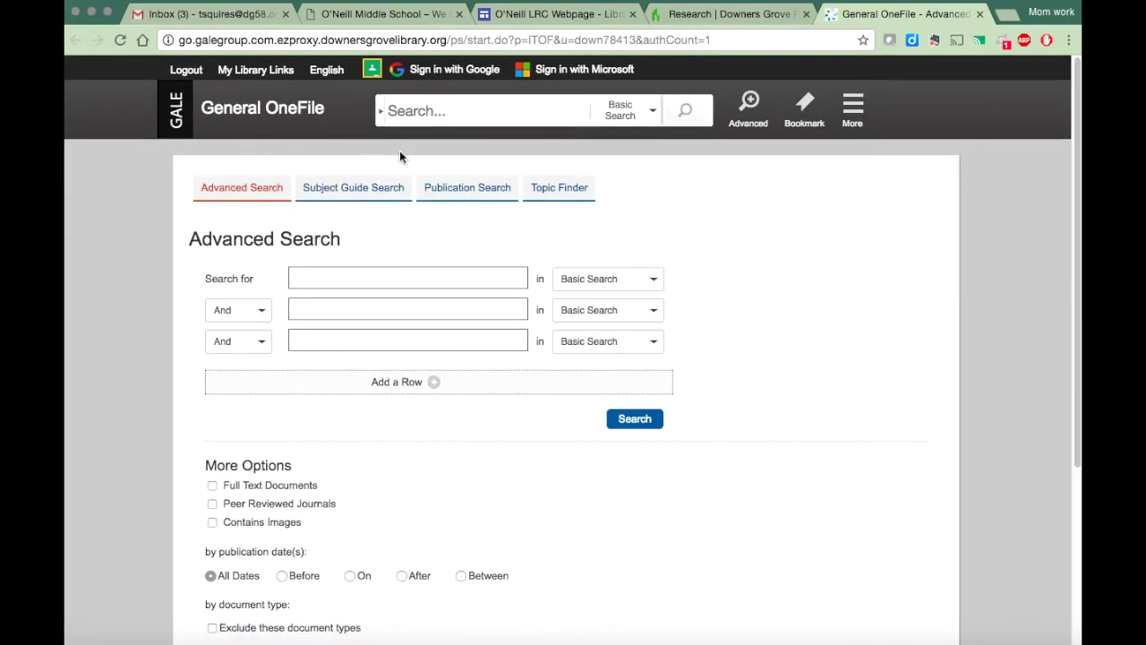
- Run an advanced search in General OneFile for "blizzards" and "1888", limited to full text documents
left_click(341, 278)
type("bli")
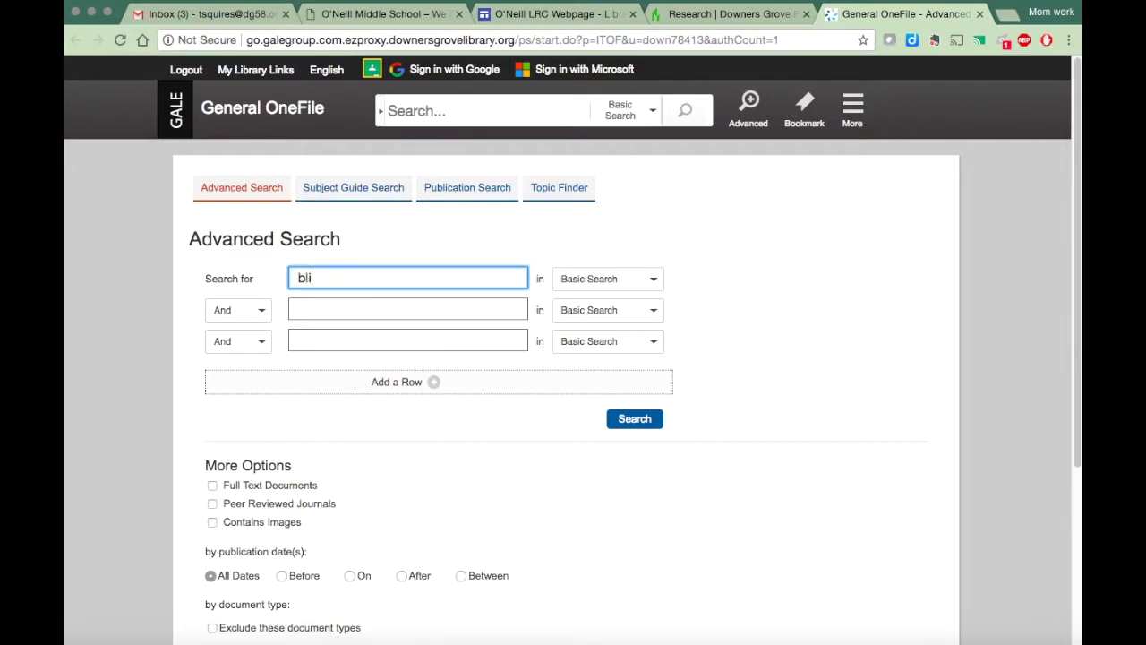
type("zzards")
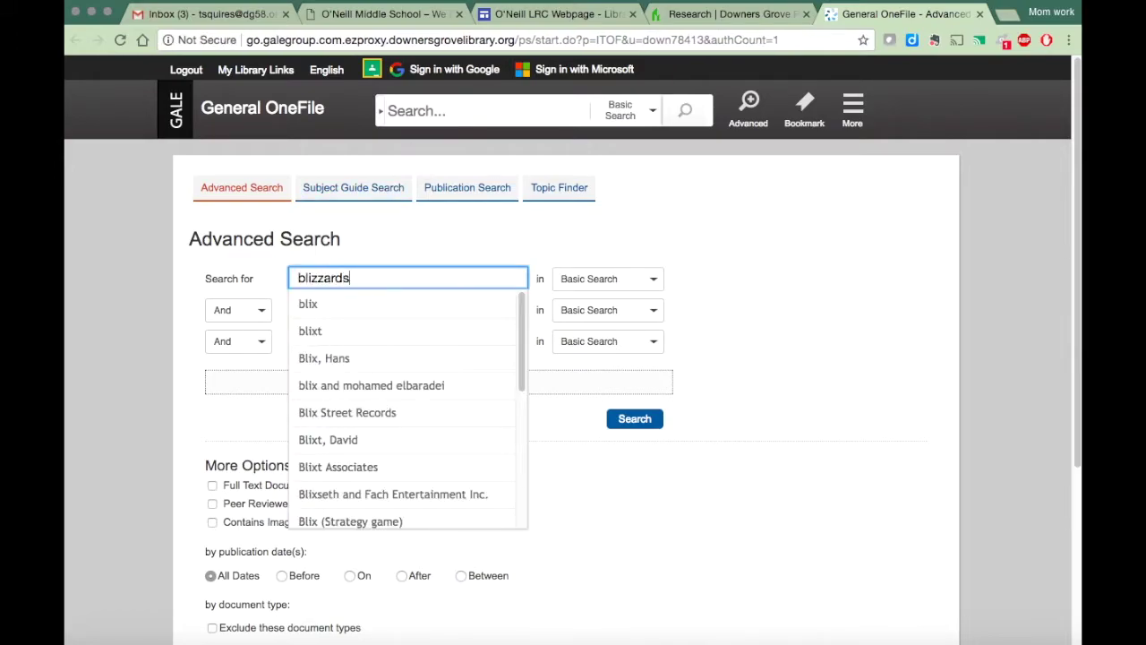
left_click(283, 258)
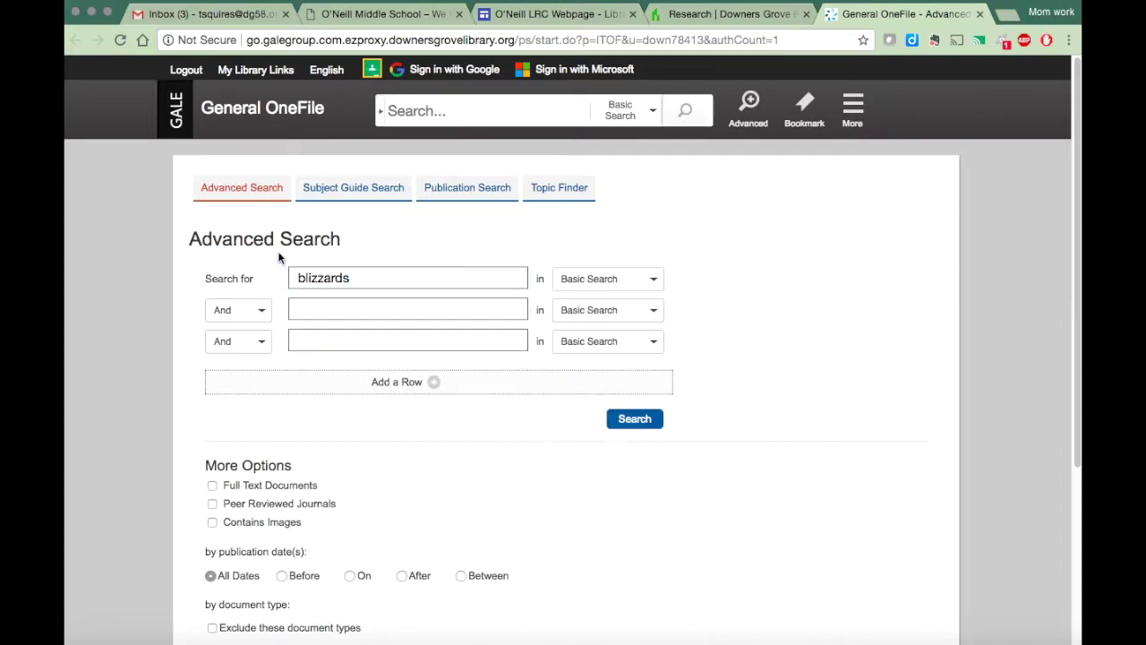
left_click(298, 310)
type("1888")
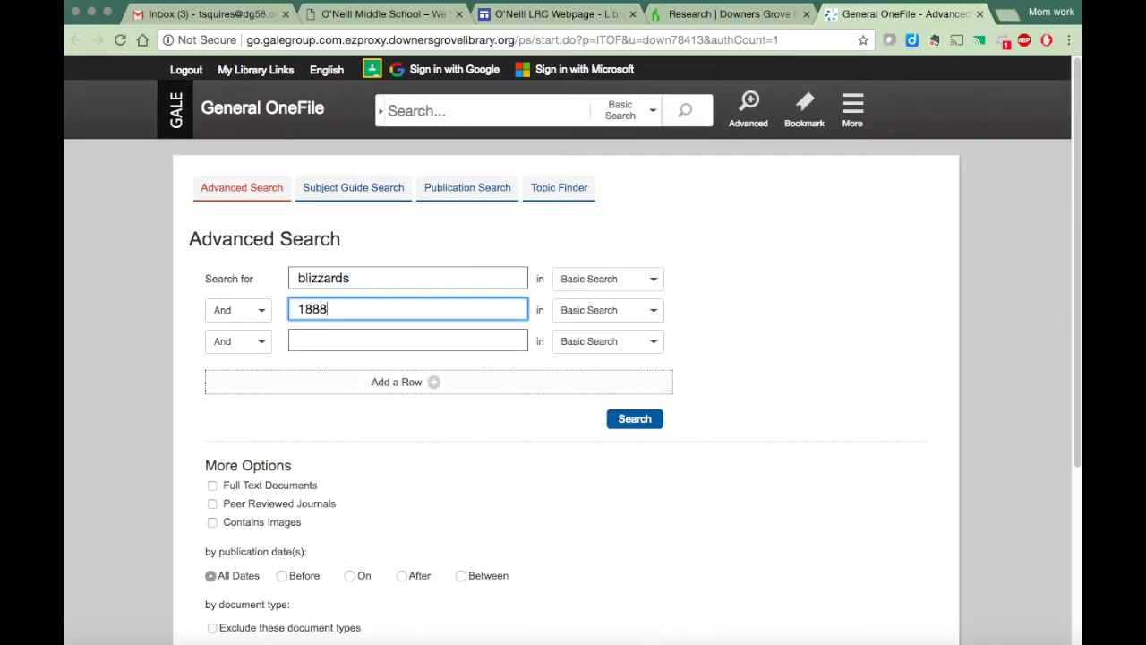
left_click(226, 418)
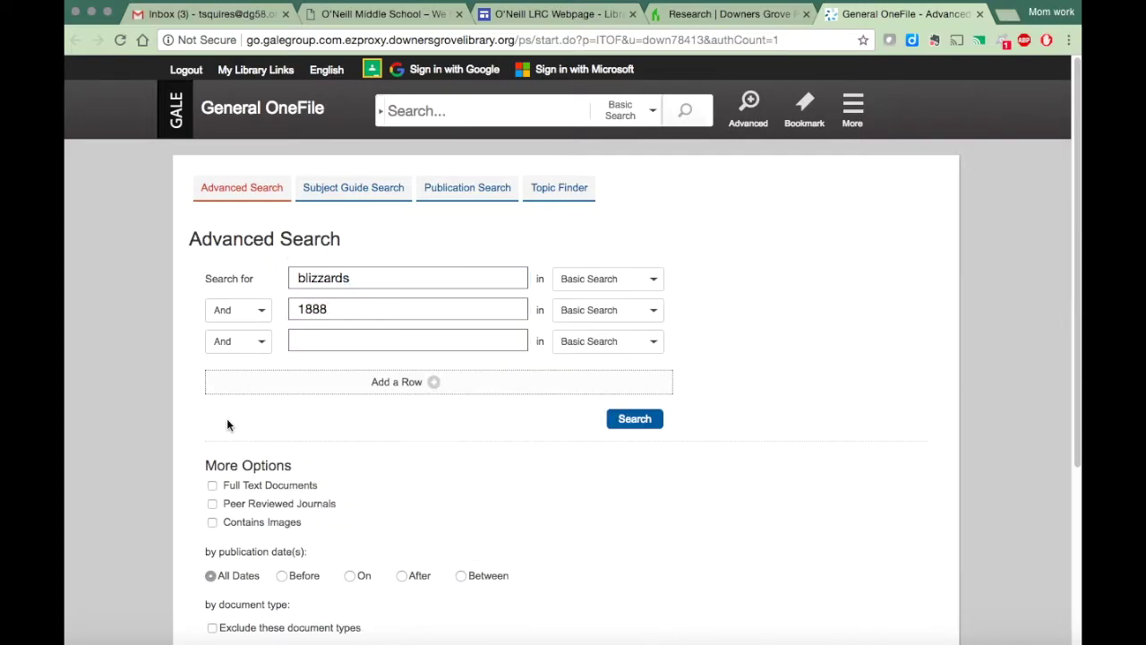
left_click(213, 486)
left_click(633, 419)
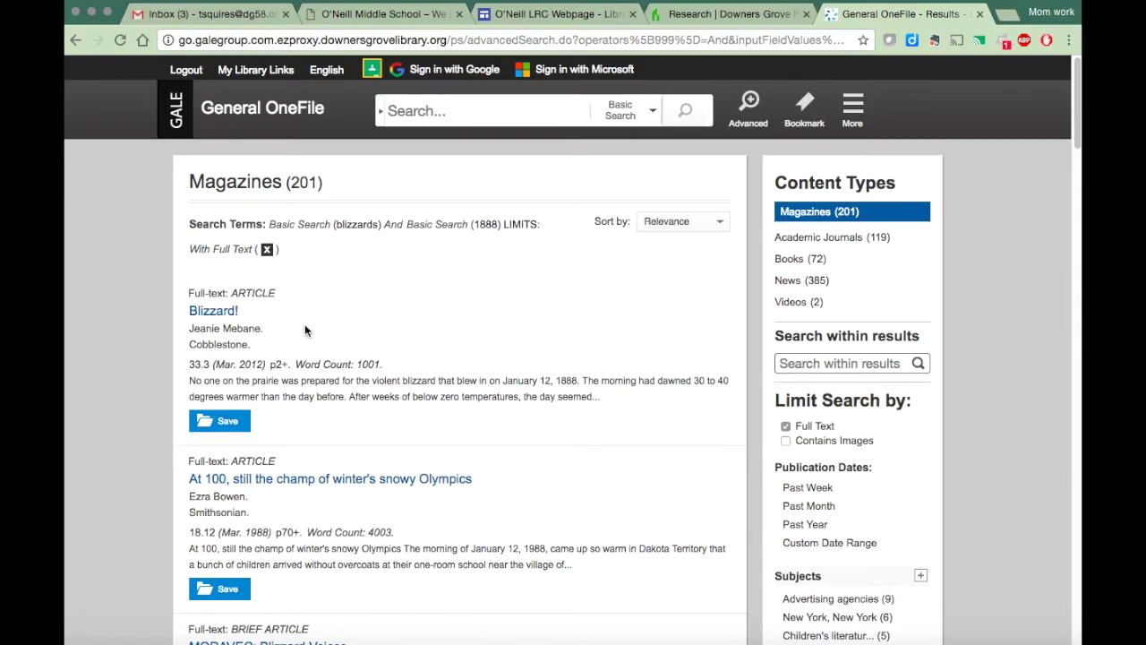
- Open the "Blizzard!" magazine article from Cobblestone and skim through its full text
scroll(351, 328, "down", 1)
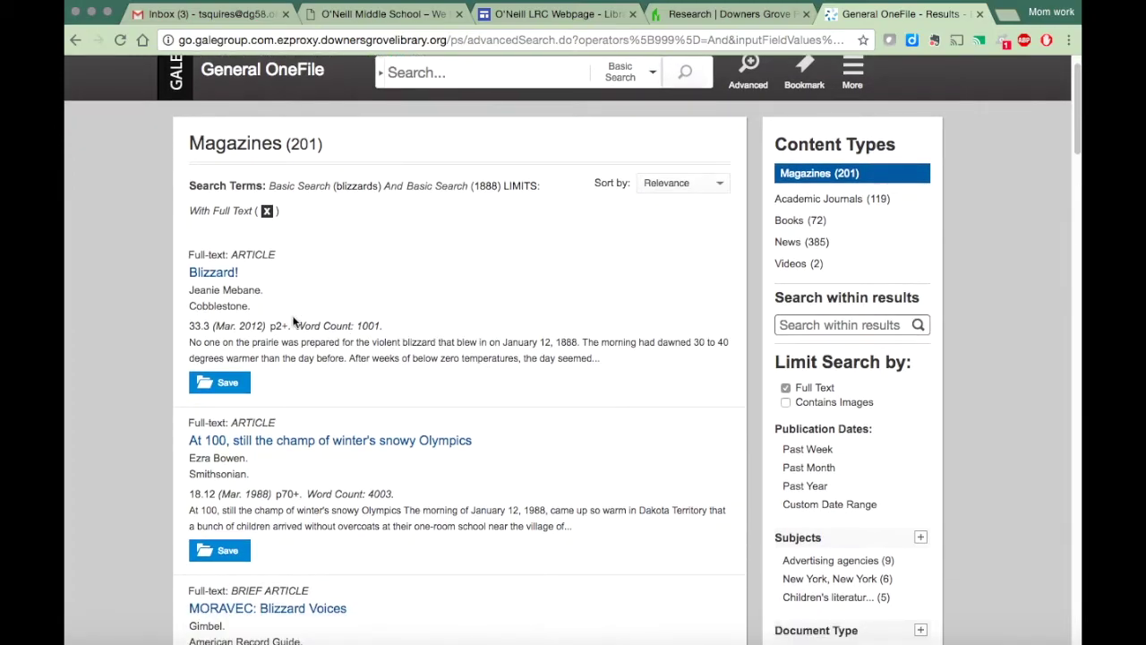
left_click(207, 274)
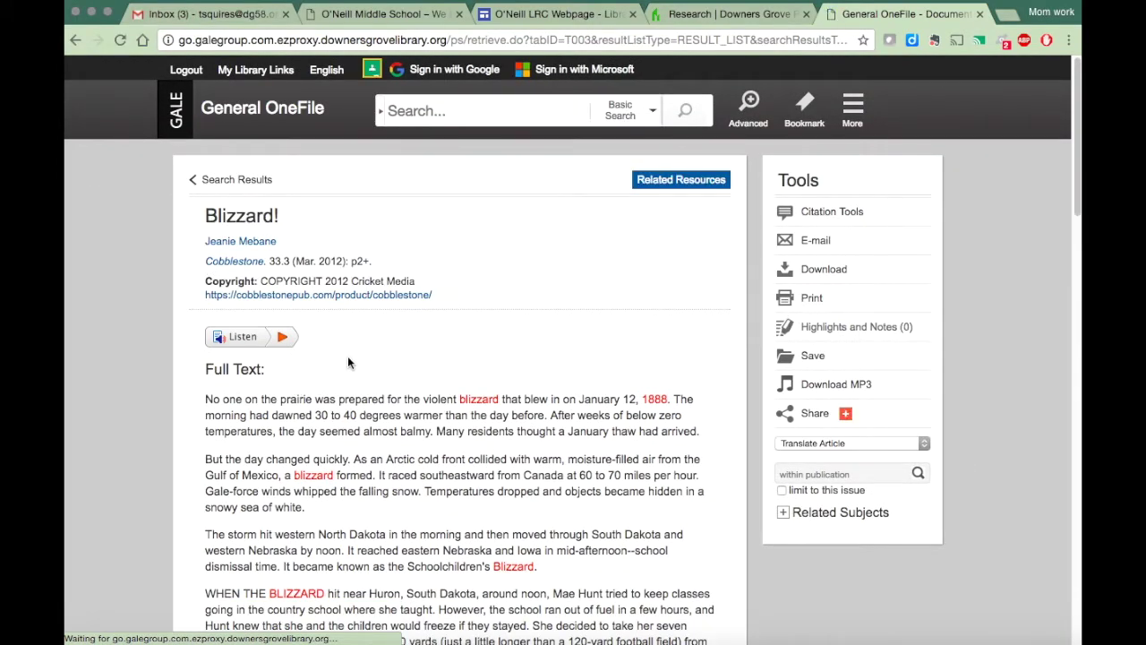
scroll(347, 355, "down", 1)
scroll(348, 356, "down", 2)
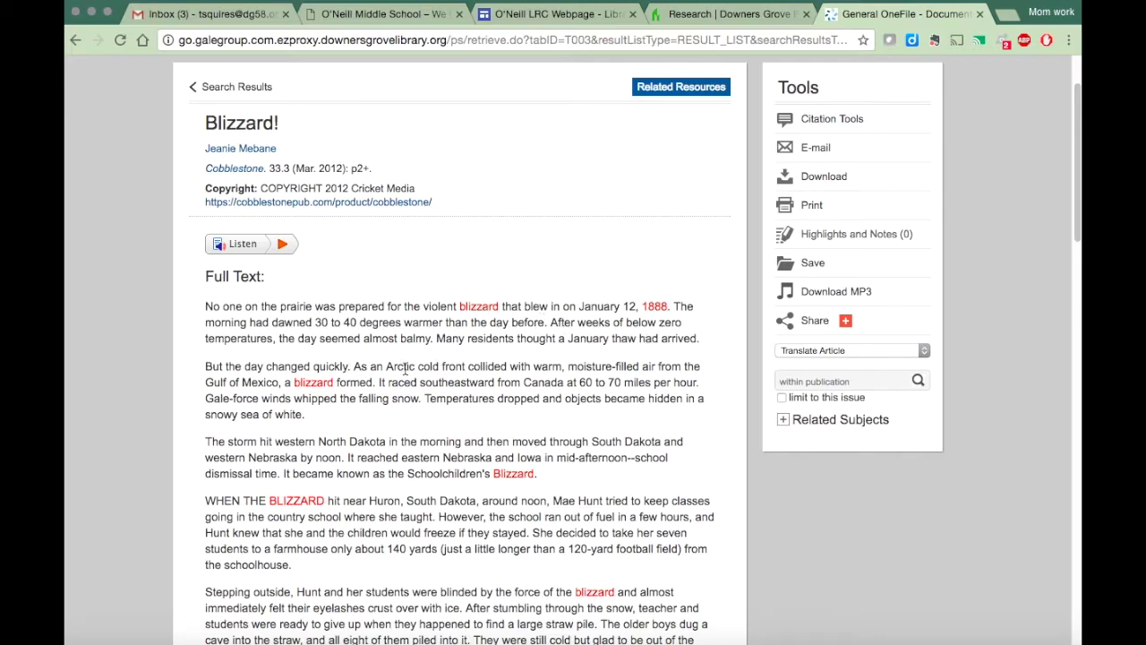
scroll(405, 368, "down", 3)
scroll(405, 369, "down", 15)
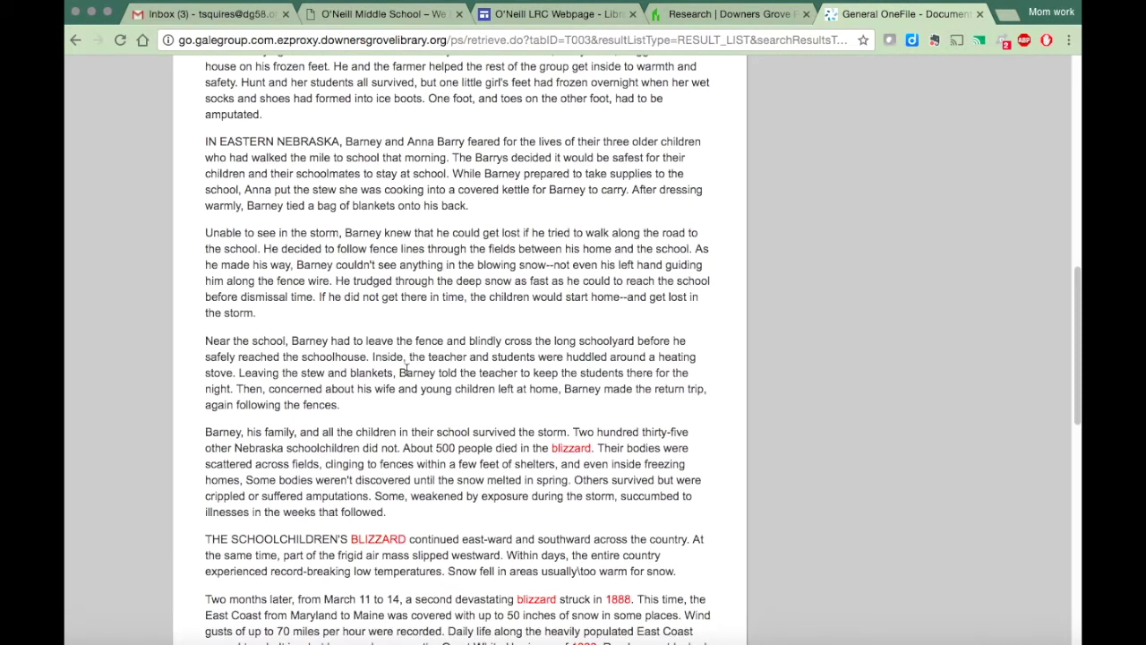
scroll(406, 372, "up", 20)
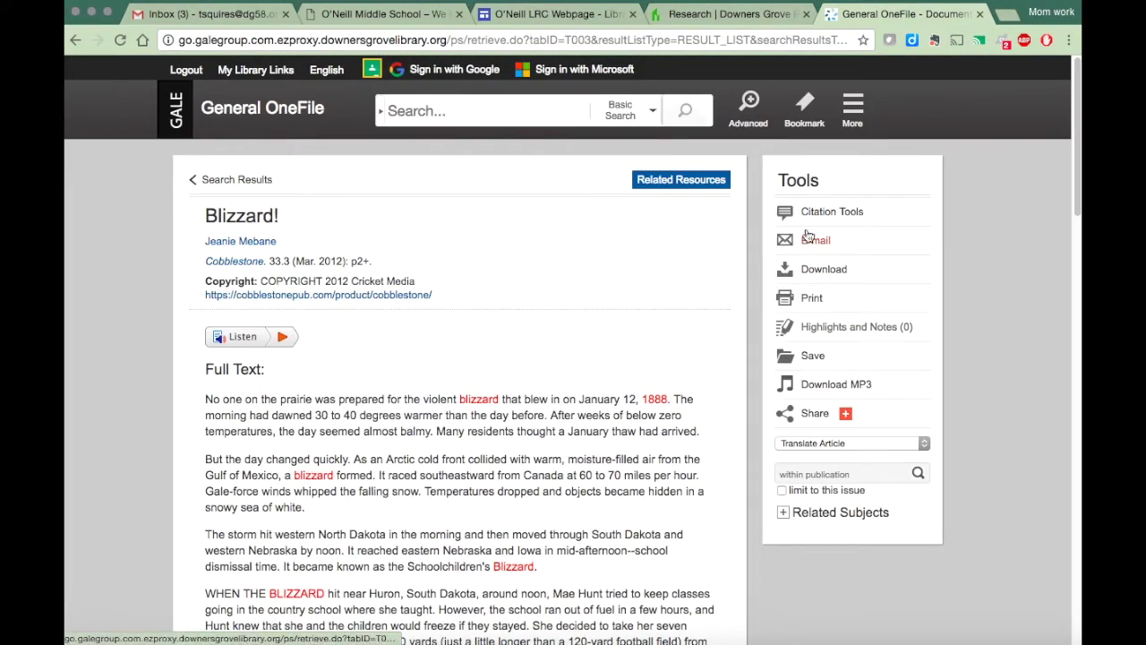
- Generate the Blizzard! article's citation in APA 6th Edition format, highlight the full citation text, and close the citation tools
left_click(820, 219)
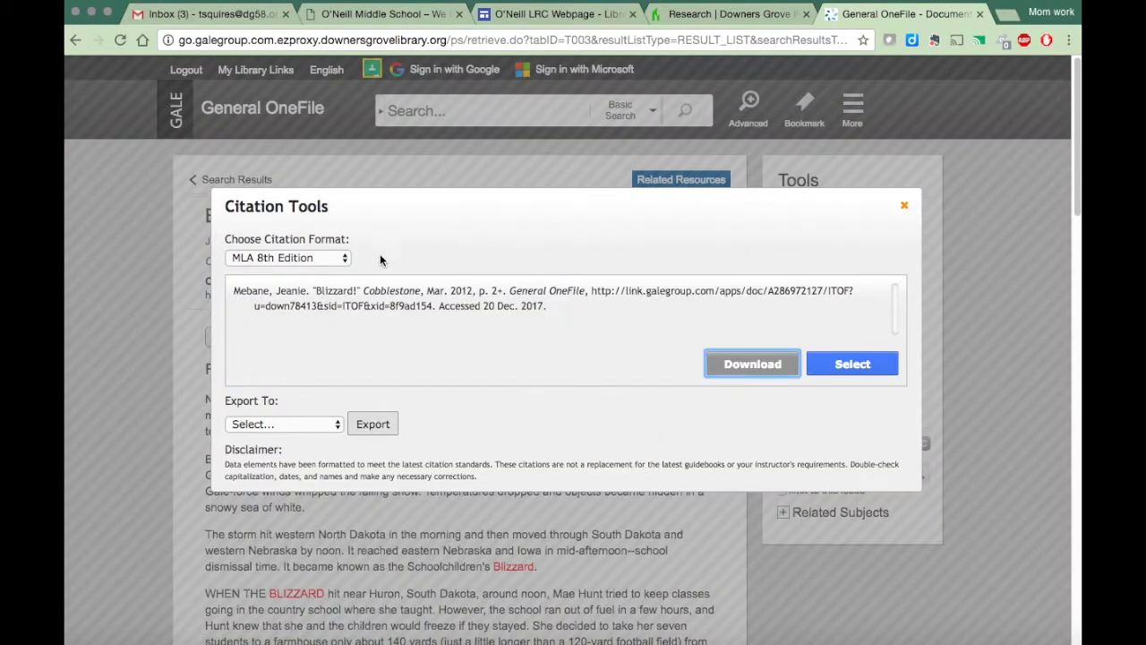
left_click(343, 260)
left_click(332, 272)
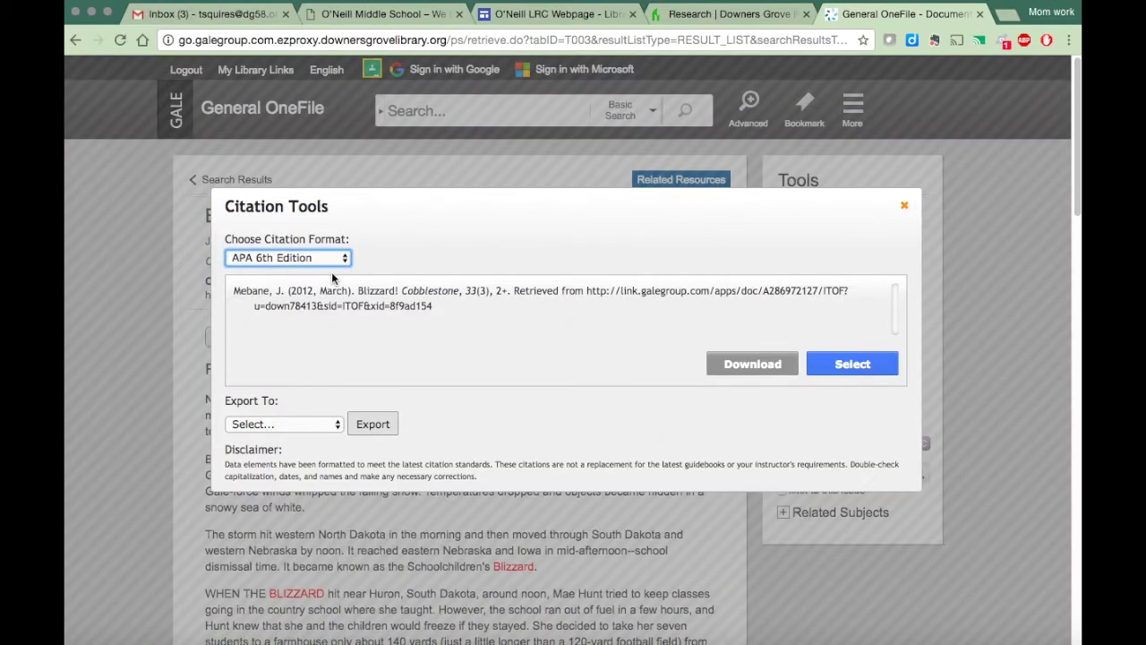
left_click_drag(233, 291, 451, 310)
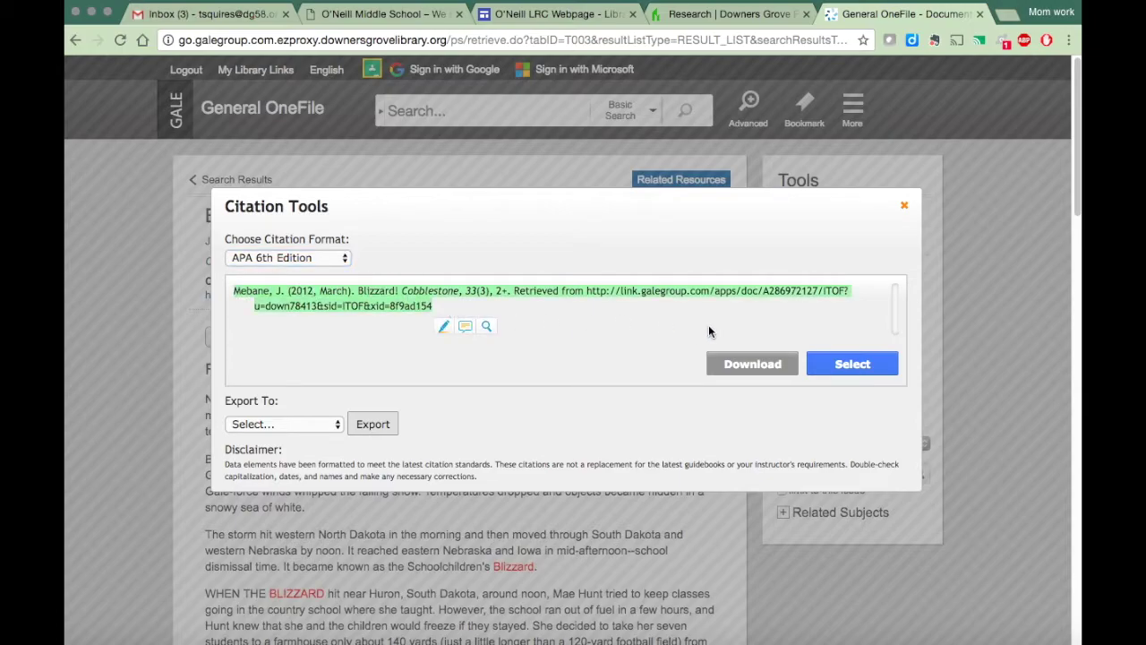
left_click(904, 205)
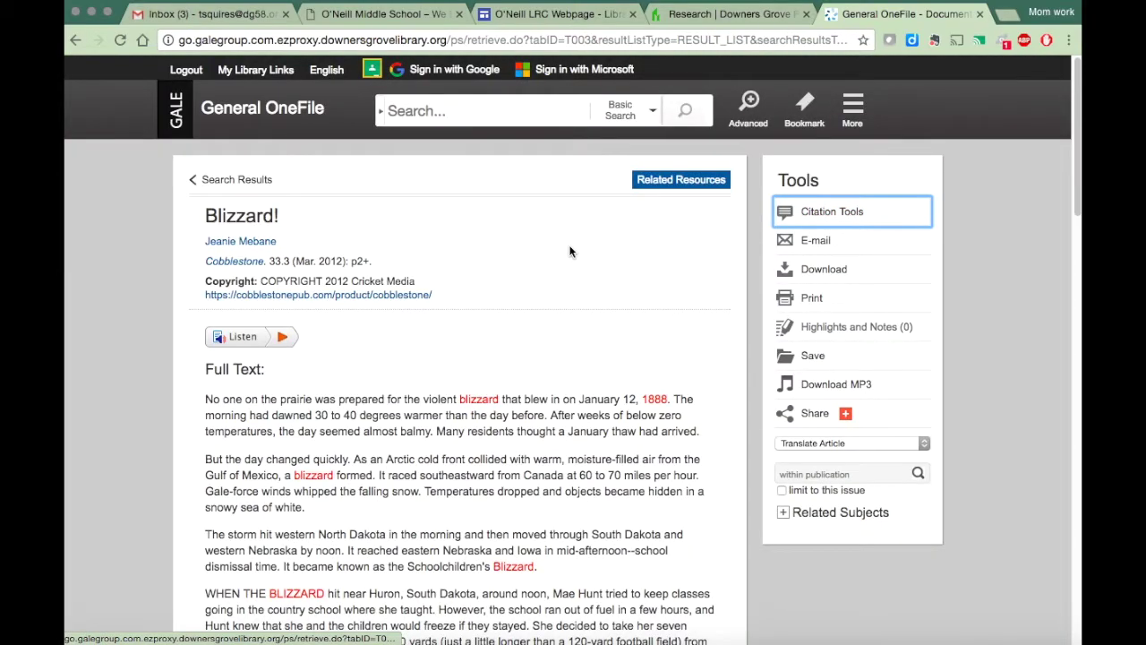